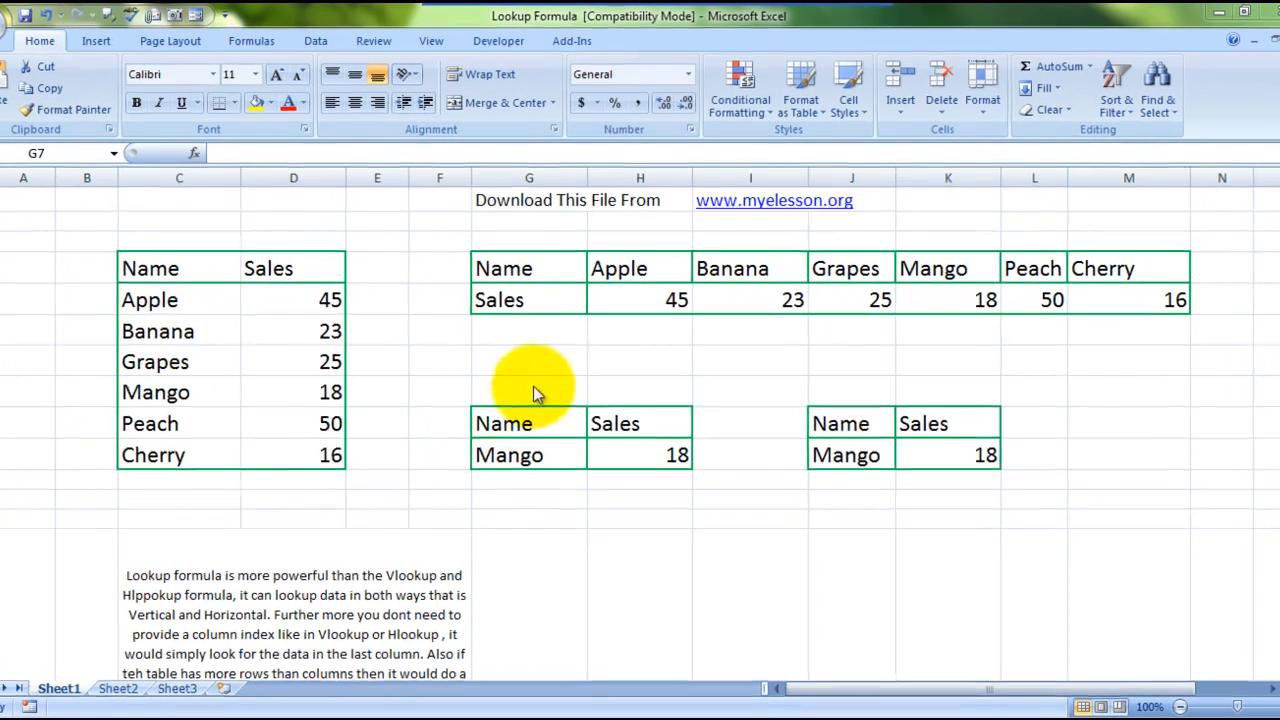
# Clear the Sales results in H10 and K10 of the two small lookup tables
pyautogui.click(534, 390)
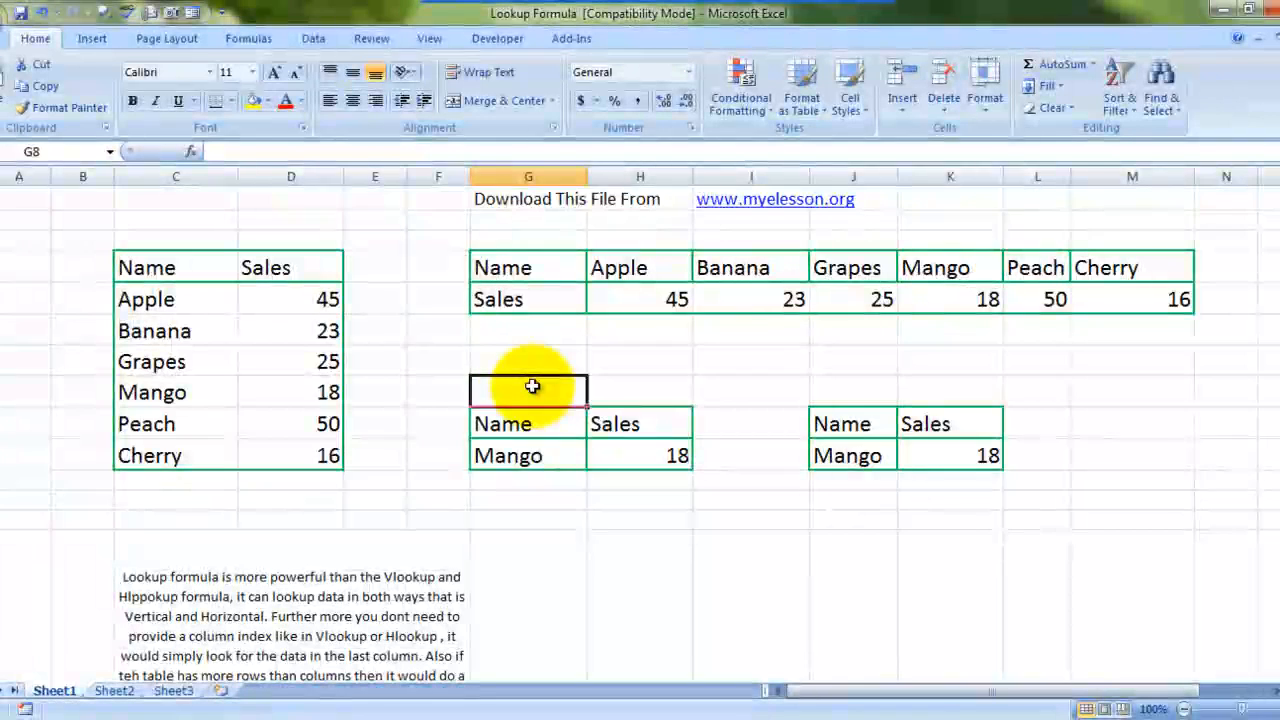
pyautogui.press('Down')
pyautogui.press('Down')
pyautogui.press('Right')
pyautogui.press('Delete')
pyautogui.press('Right')
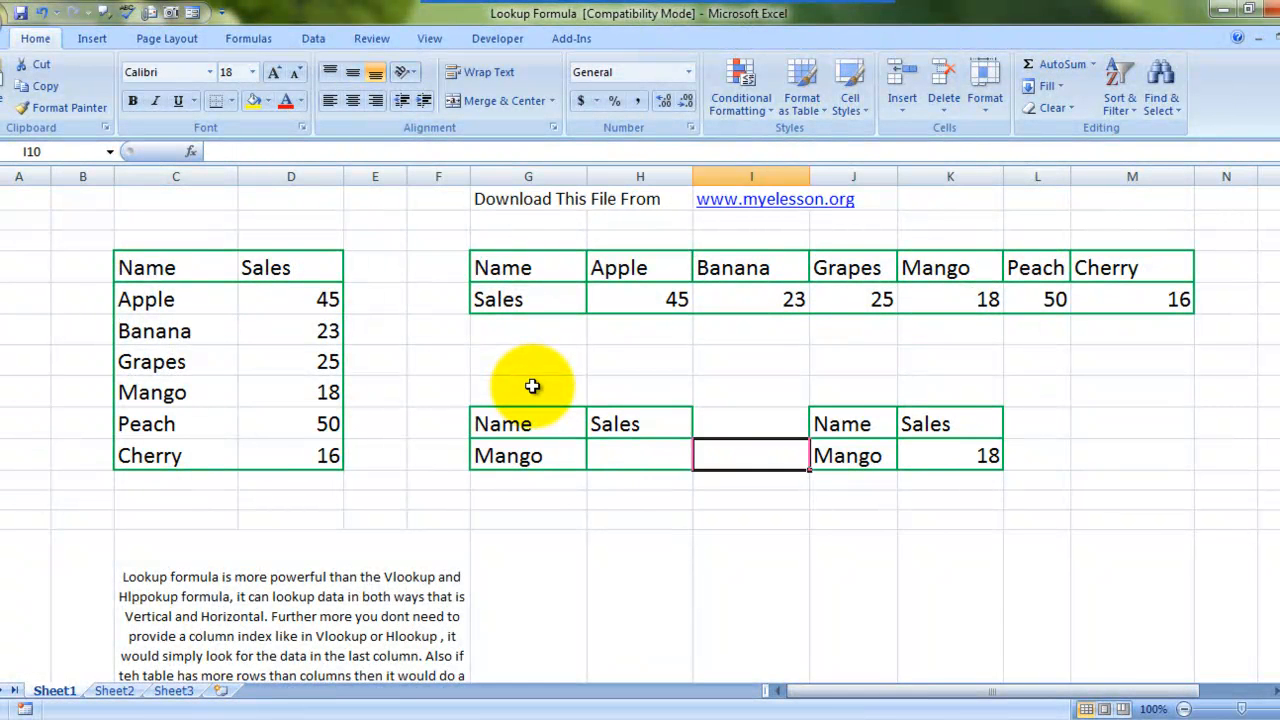
pyautogui.press('Right')
pyautogui.press('Right')
pyautogui.press('Delete')
pyautogui.press('Left')
pyautogui.press('Left')
pyautogui.press('Left')
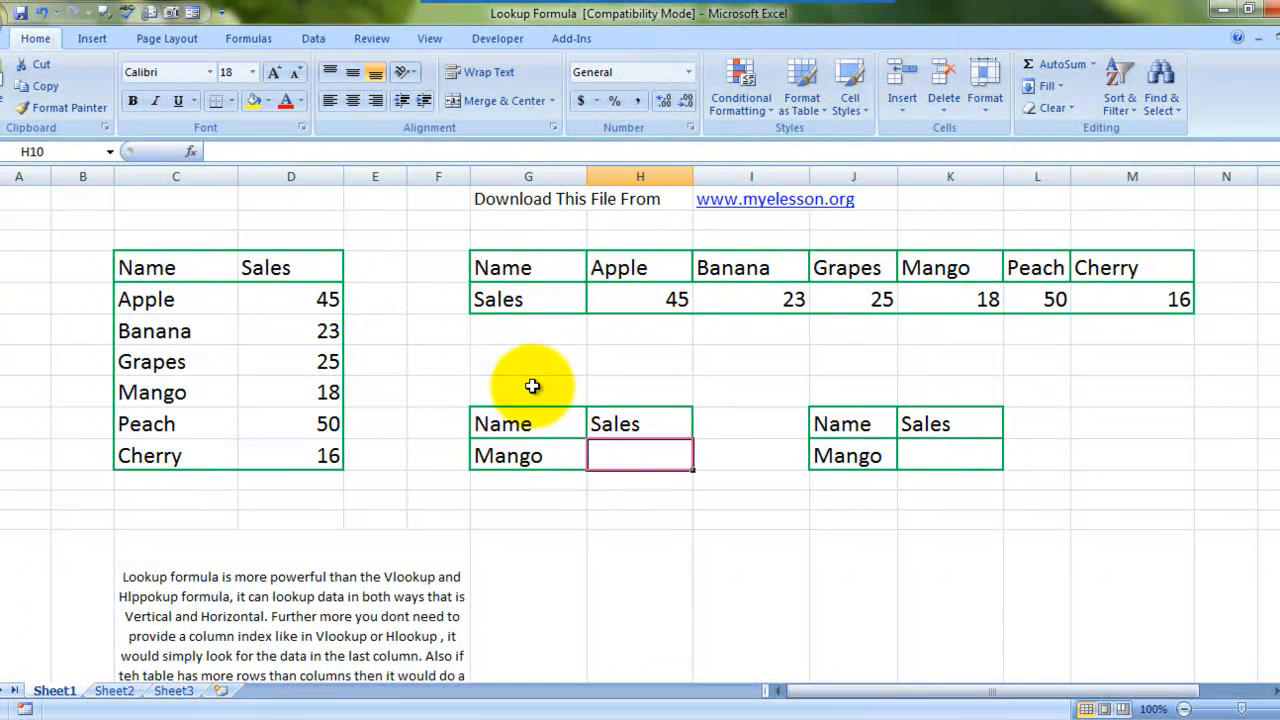
pyautogui.press('Down')
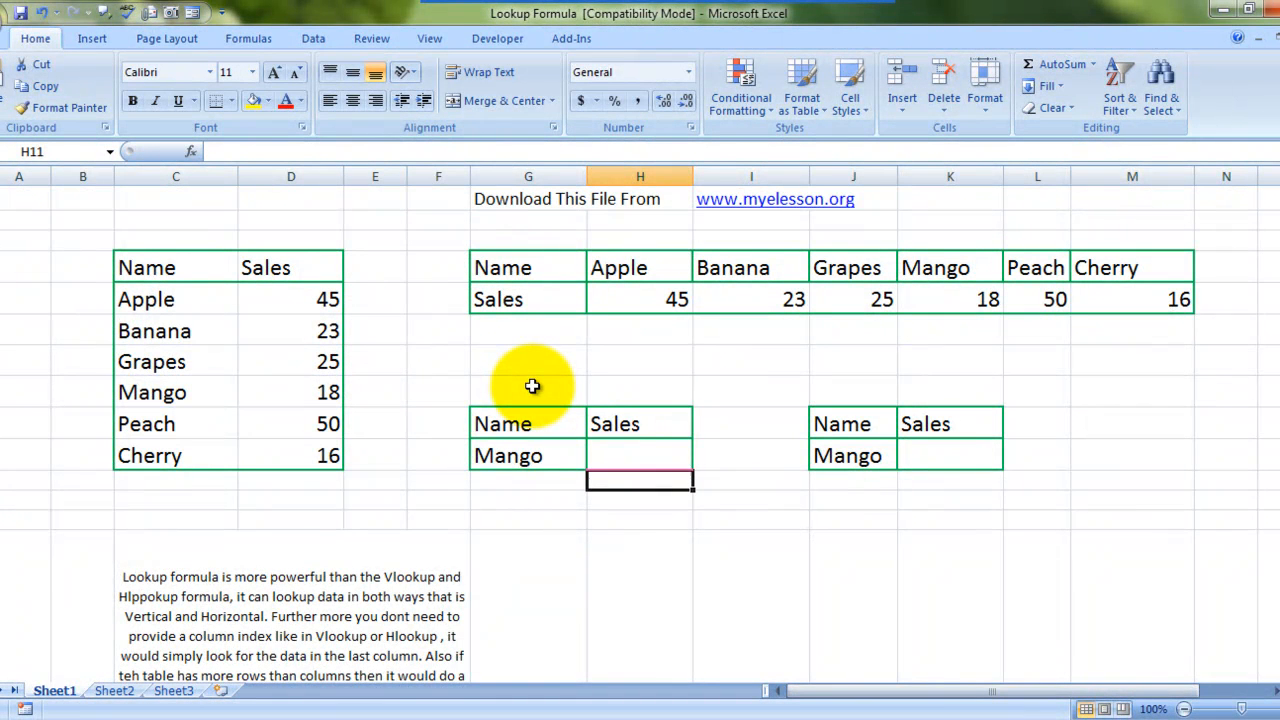
pyautogui.press('Down')
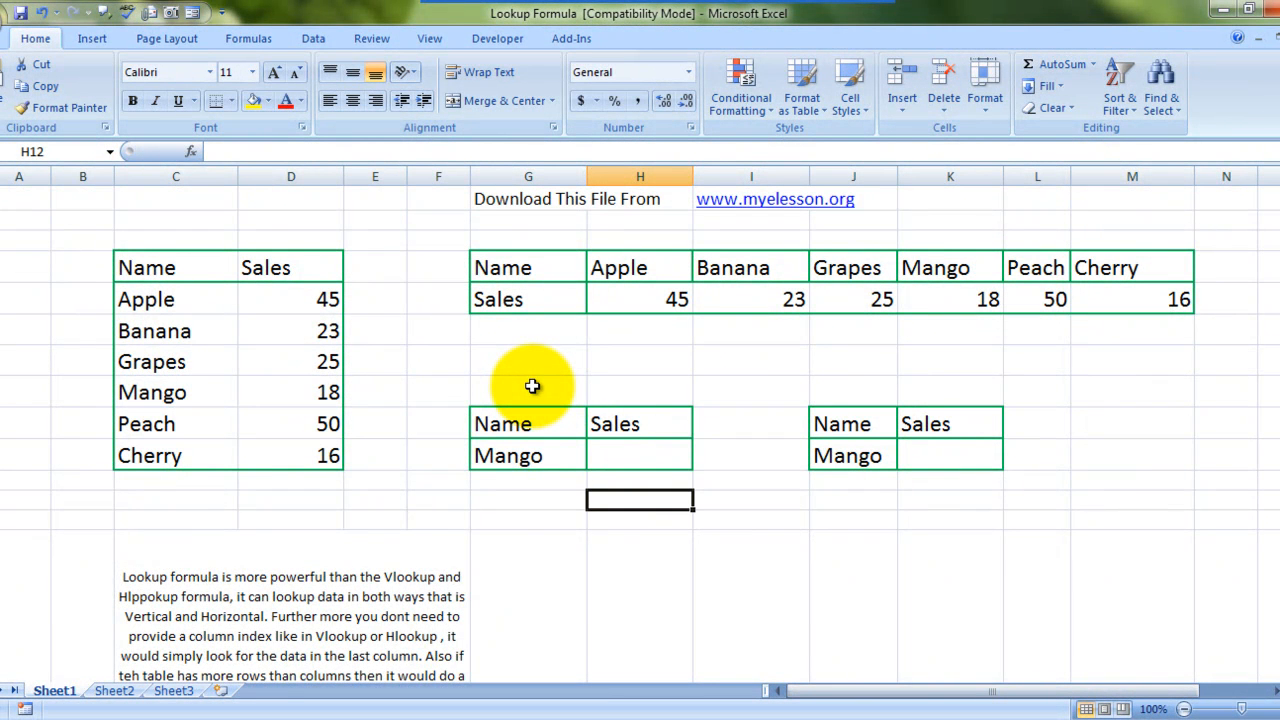
# Enter =LOOKUP(G10,C5:D10) in H10 to retrieve the fruit's sales from the vertical table
pyautogui.click(624, 448)
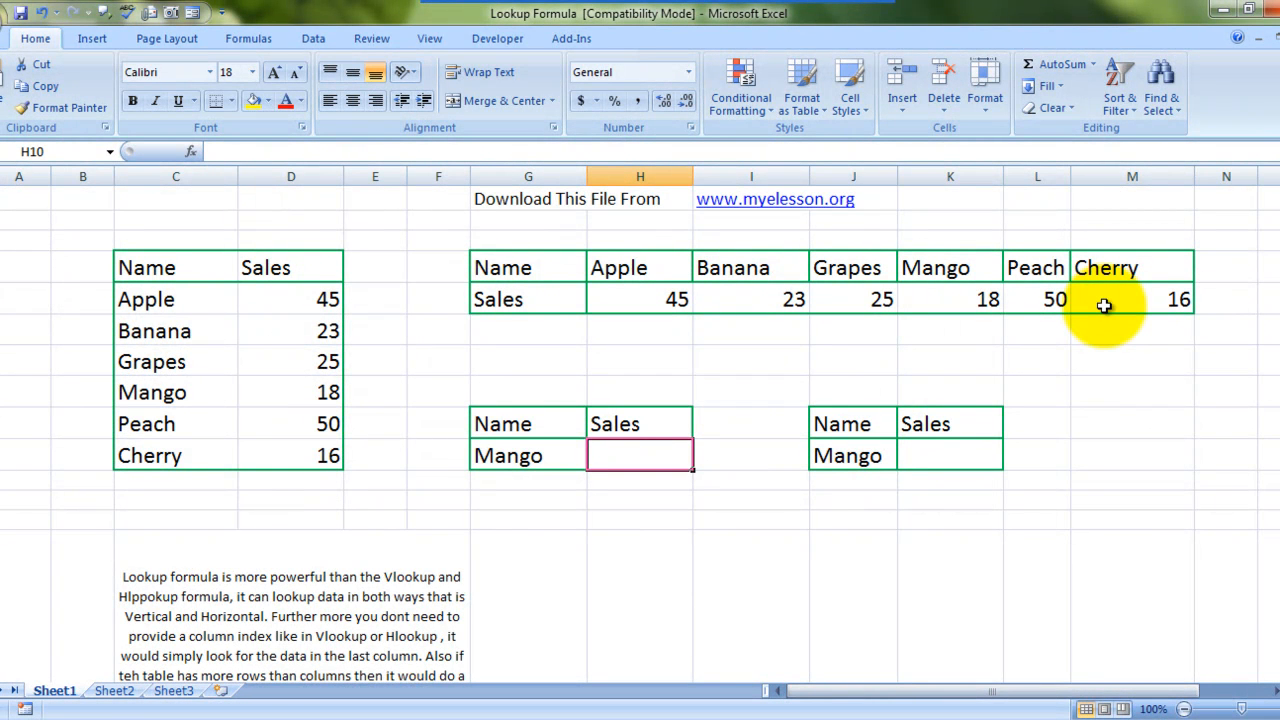
pyautogui.write('=loo')
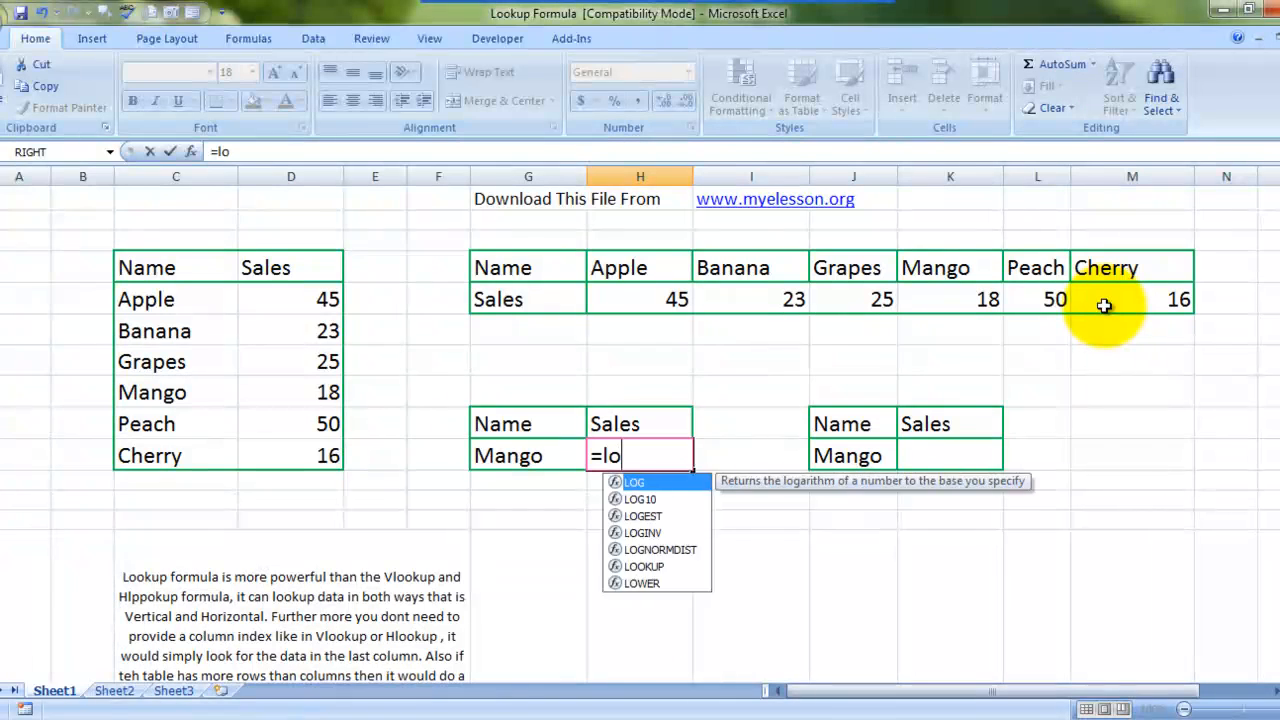
pyautogui.press('Tab')
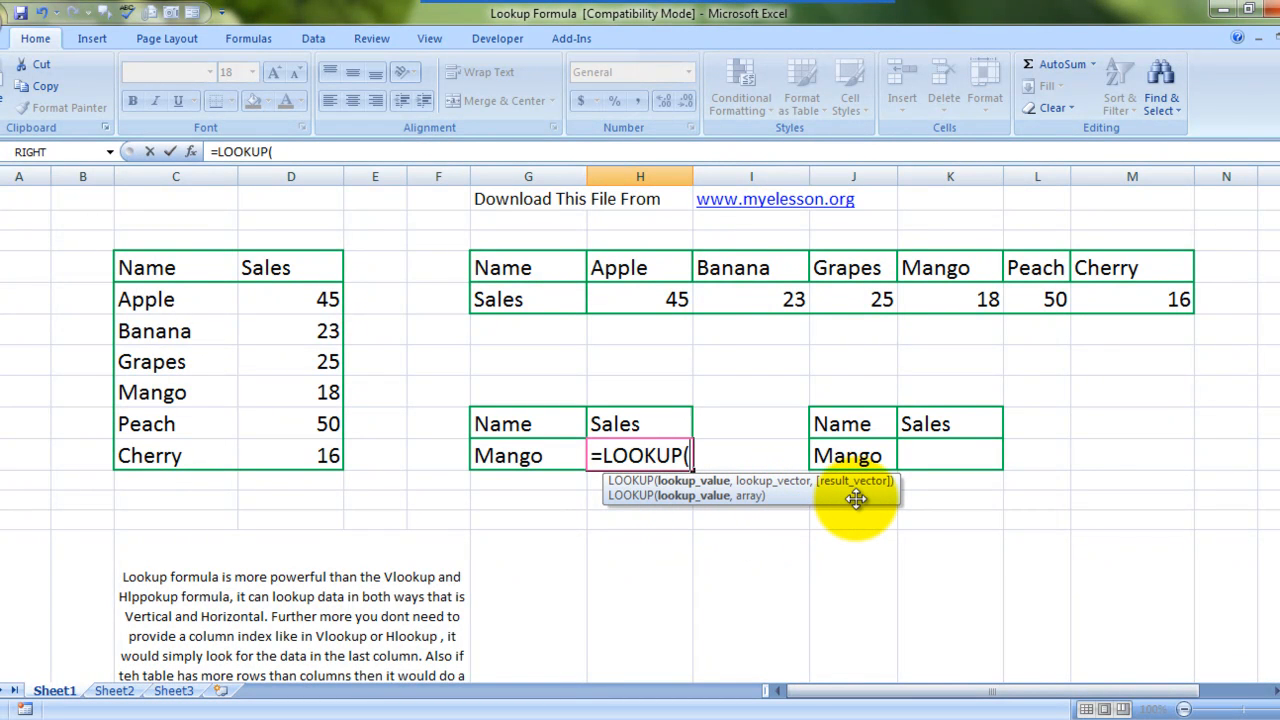
pyautogui.click(530, 462)
pyautogui.write(',')
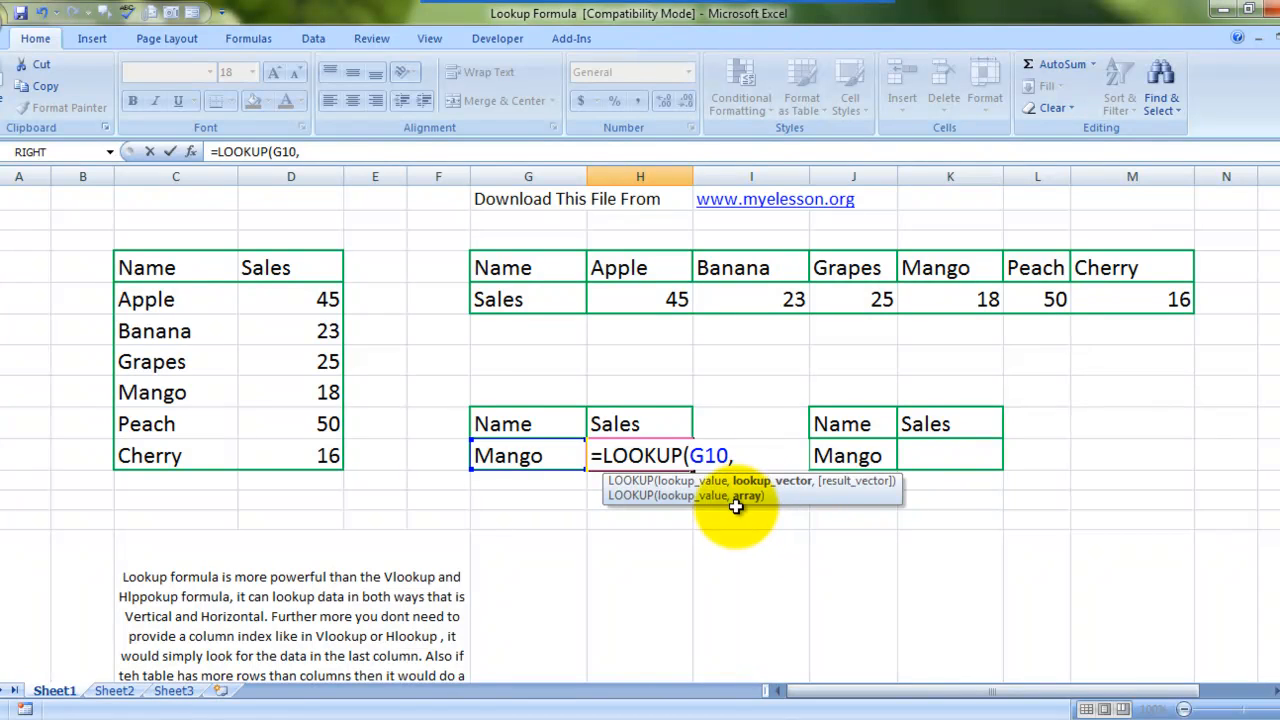
pyautogui.click(135, 300)
pyautogui.hotkey('shift', 'Right')
pyautogui.hotkey('shift', 'Down')
pyautogui.hotkey('shift', 'Down')
pyautogui.hotkey('shift', 'Down')
pyautogui.hotkey('shift', 'Down')
pyautogui.hotkey('shift', 'Down')
pyautogui.press('Return')
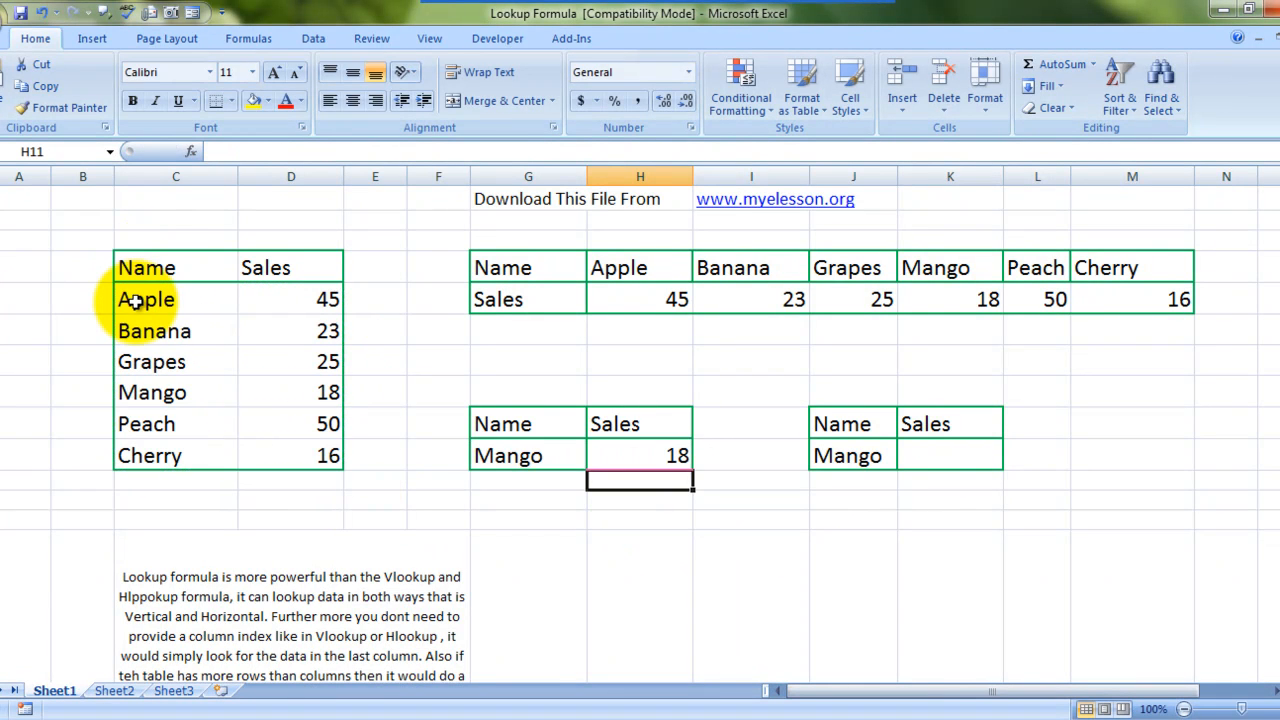
# Change the lookup name in G10 to Peach and check the formula cell beside it
pyautogui.press('Up')
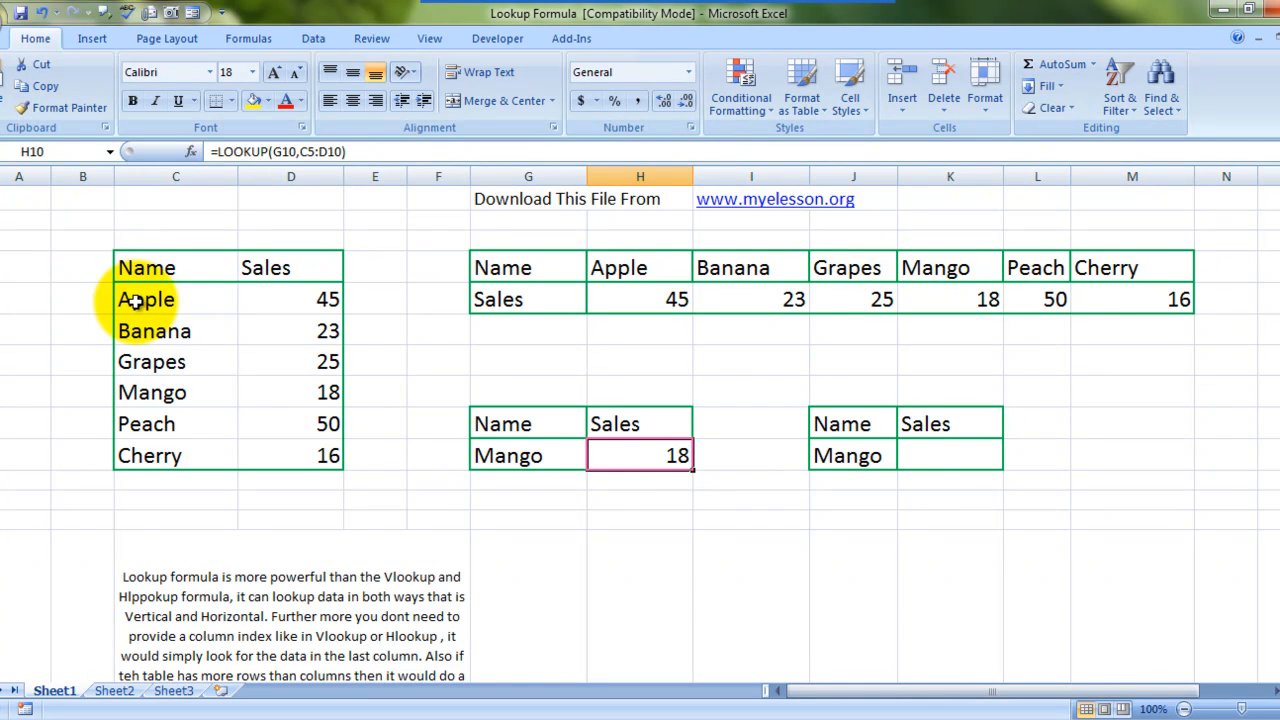
pyautogui.press('Left')
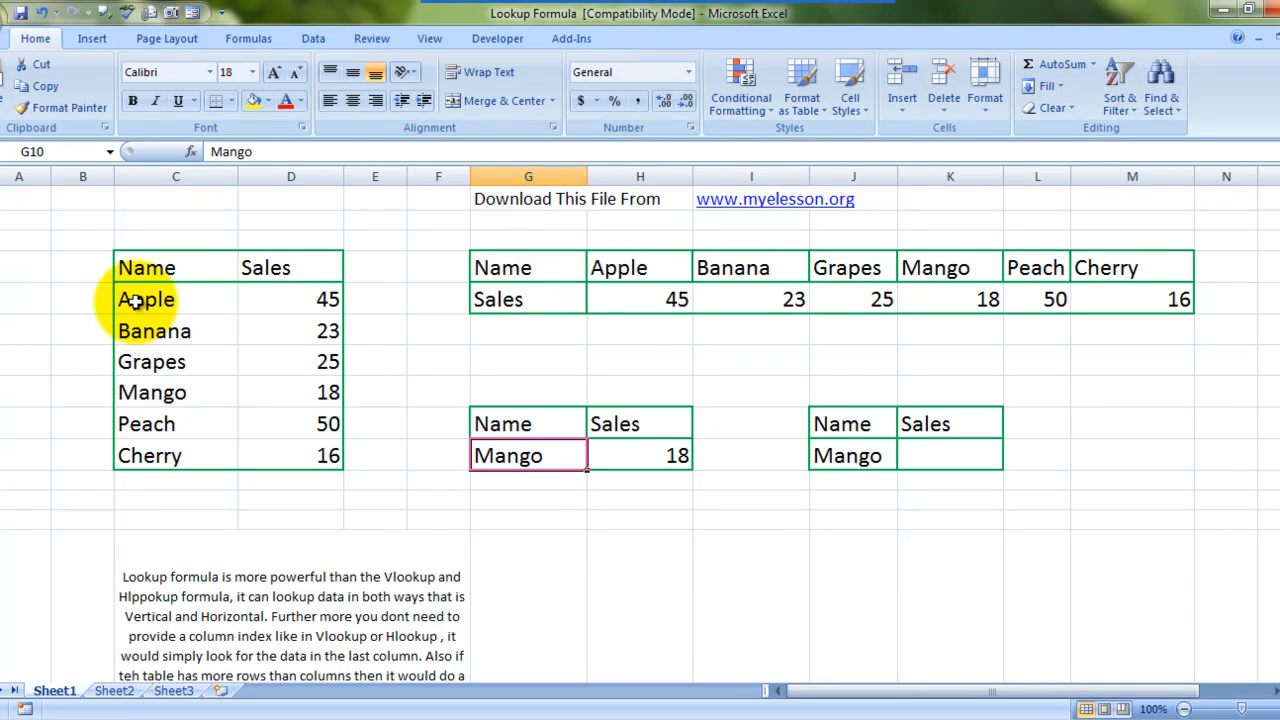
pyautogui.write('Peach')
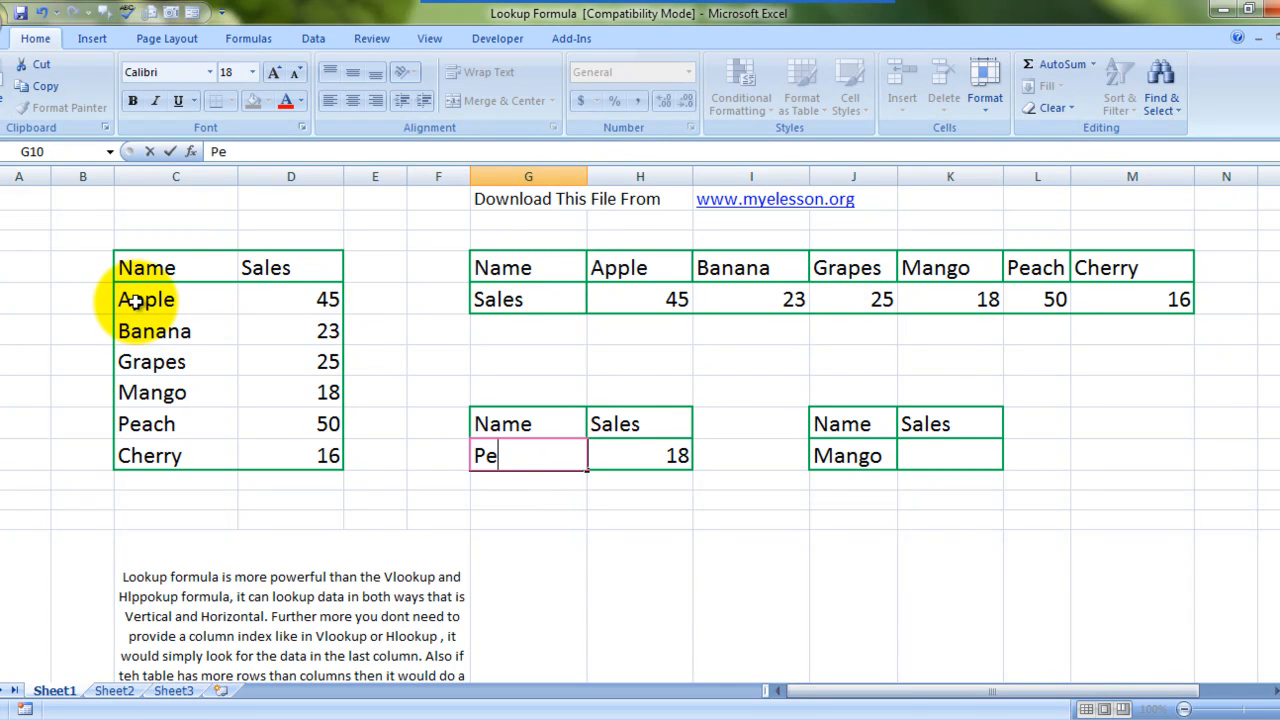
pyautogui.press('Return')
pyautogui.press('Up')
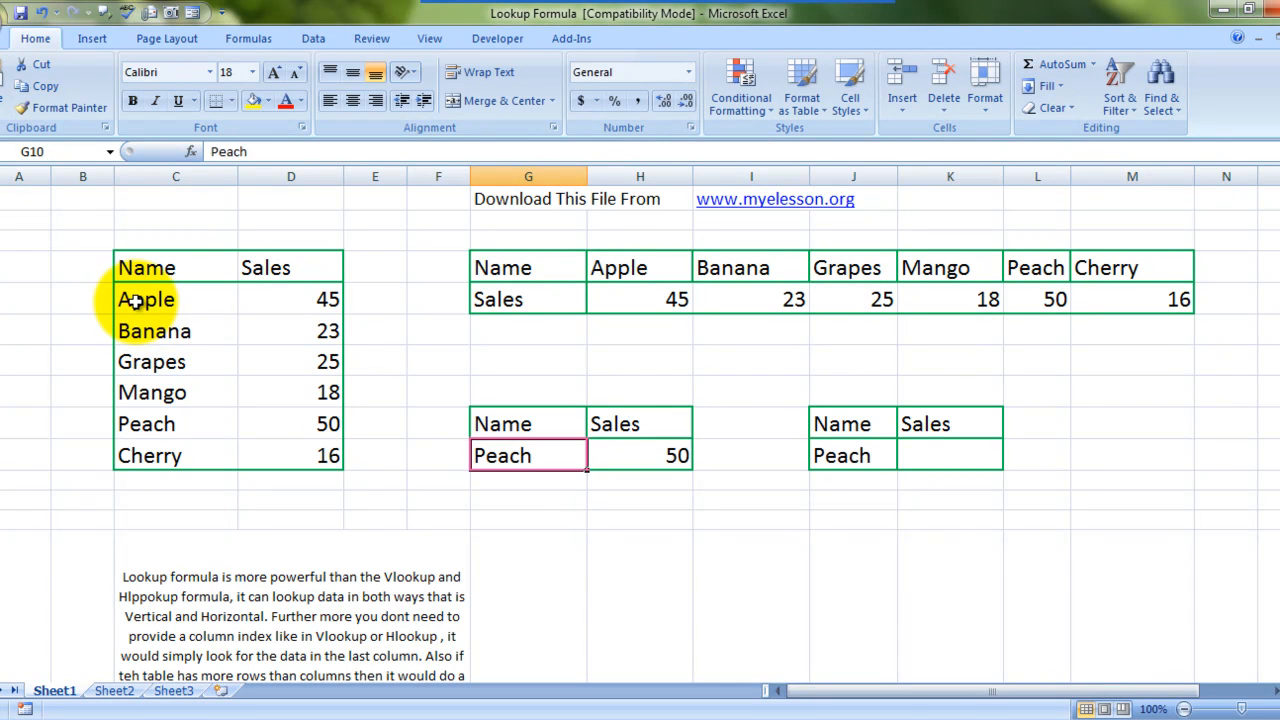
pyautogui.press('Right')
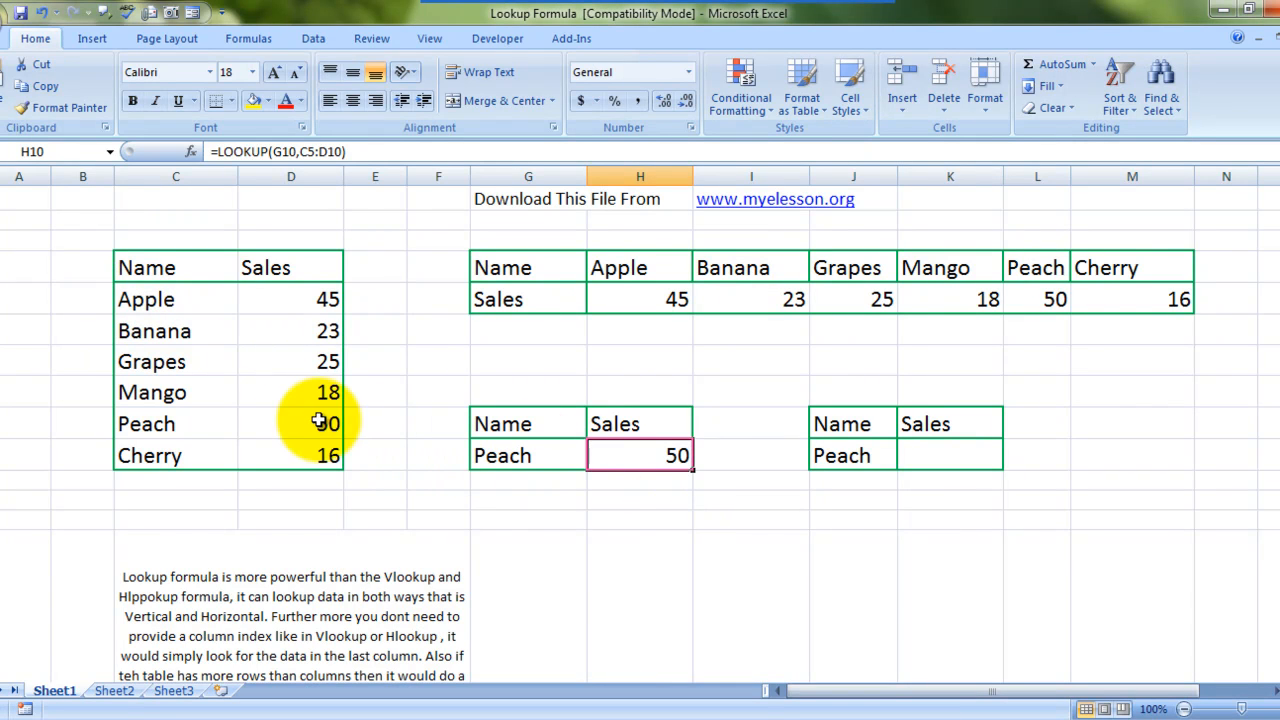
pyautogui.press('Left')
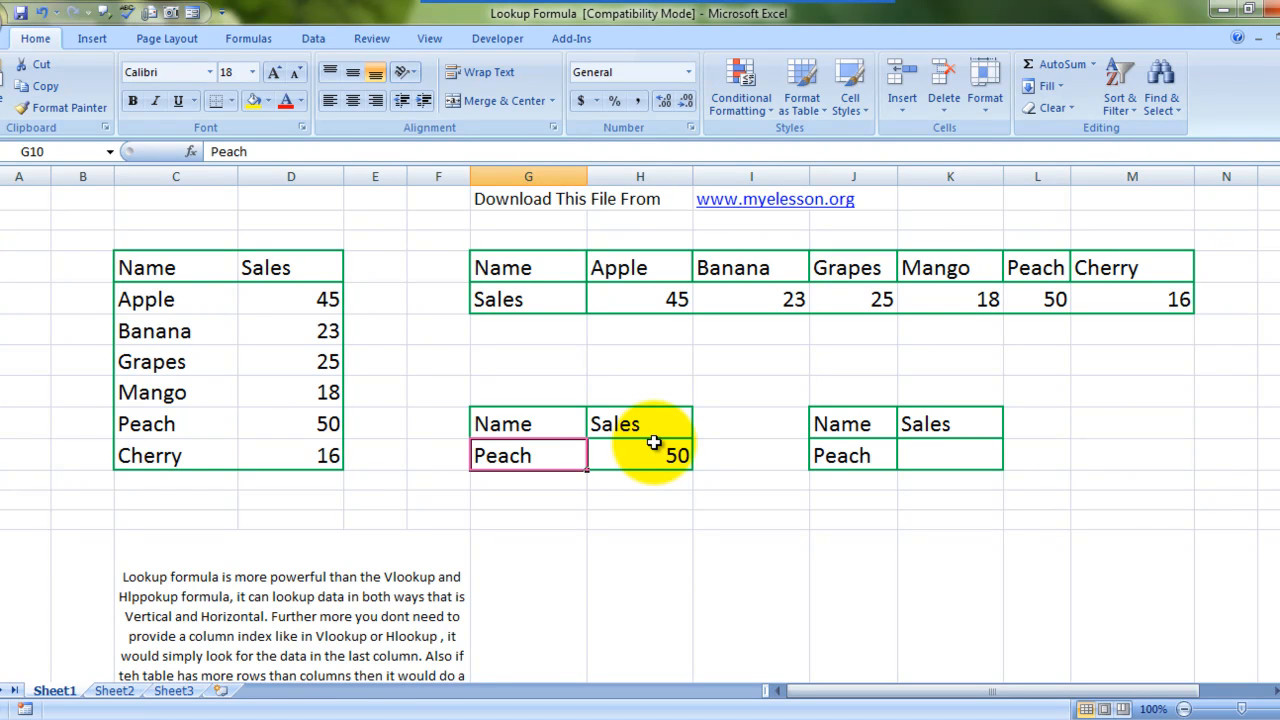
pyautogui.press('Right')
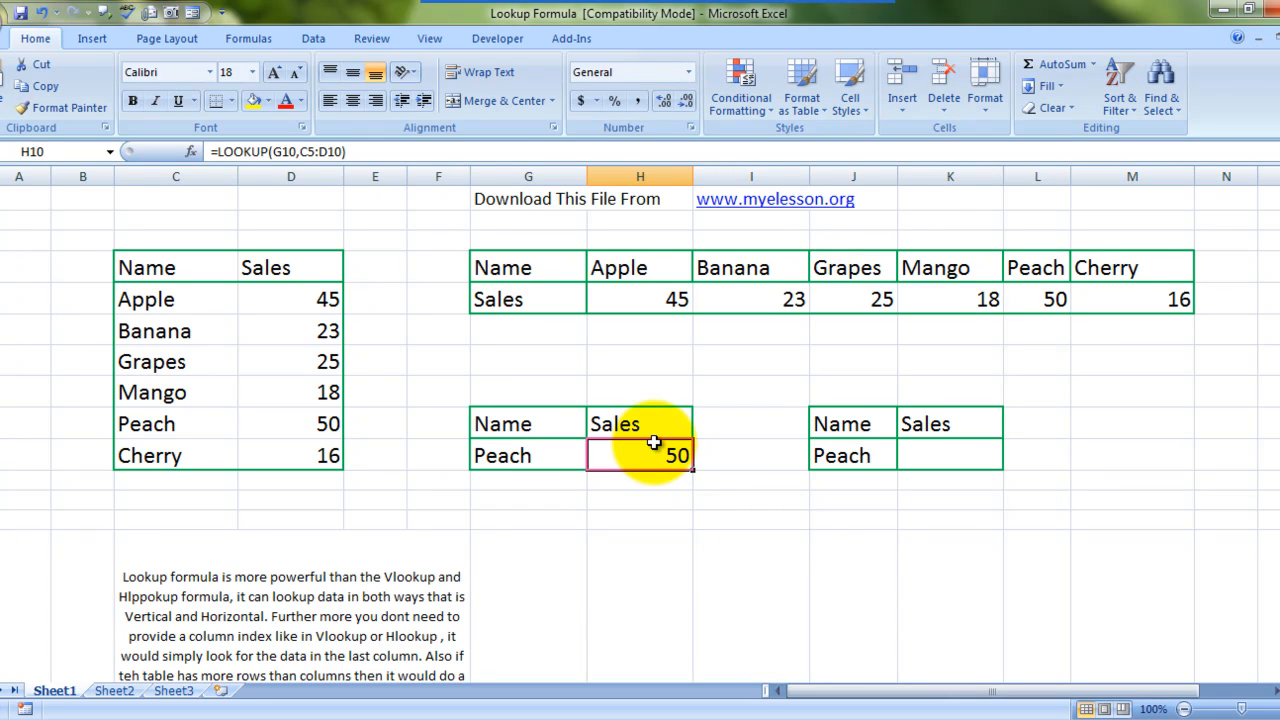
pyautogui.press('Left')
pyautogui.press('Left')
pyautogui.press('Left')
pyautogui.press('Left')
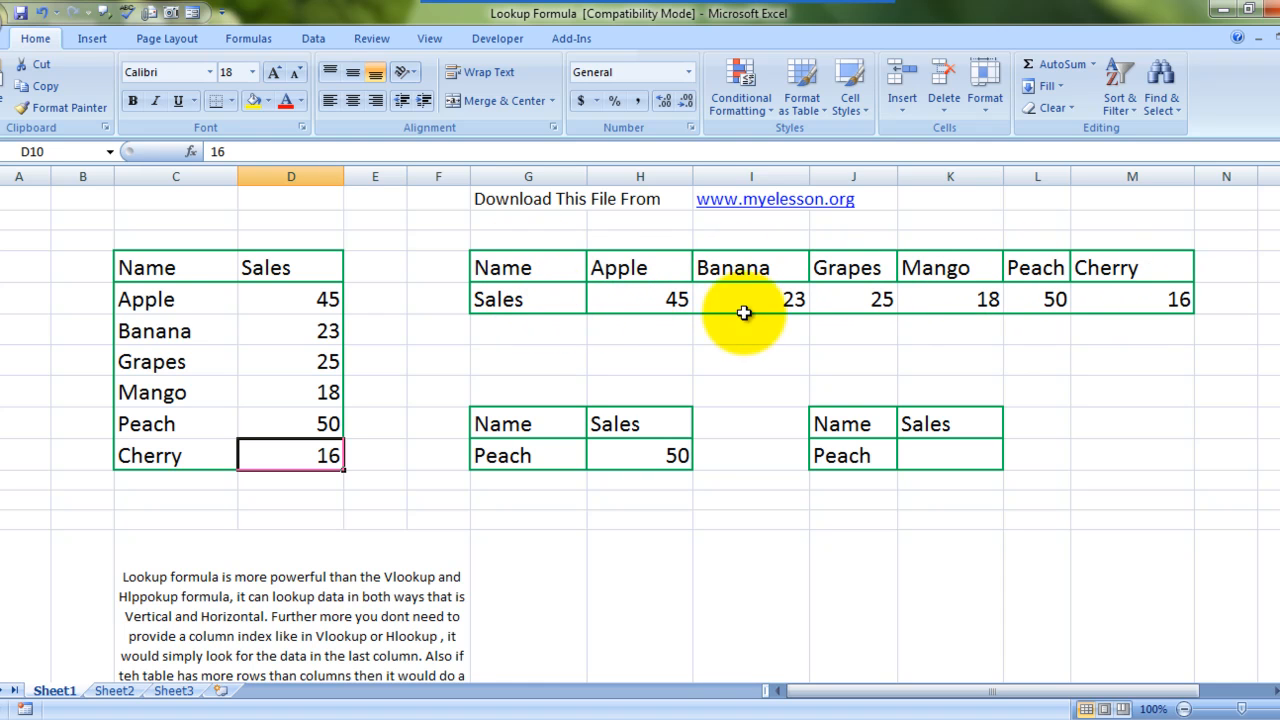
# Start a LOOKUP formula in K10 with J10 as the lookup value
pyautogui.click(926, 452)
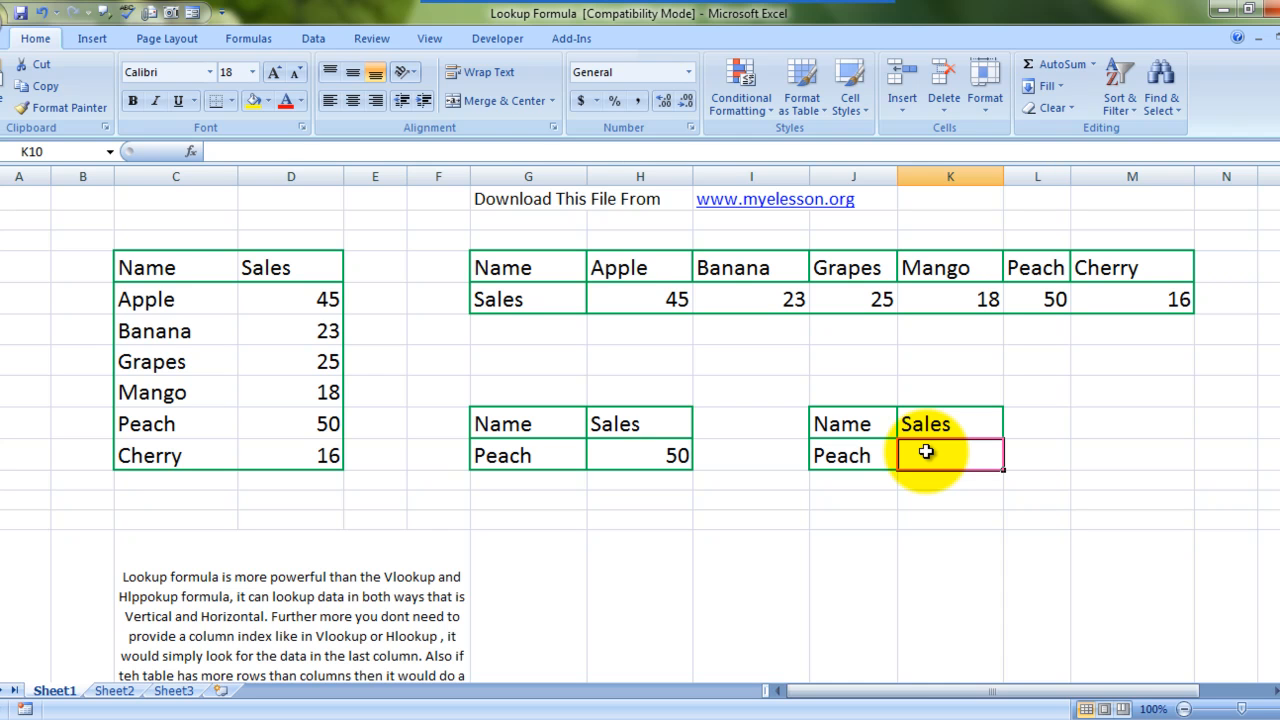
pyautogui.write('=loo')
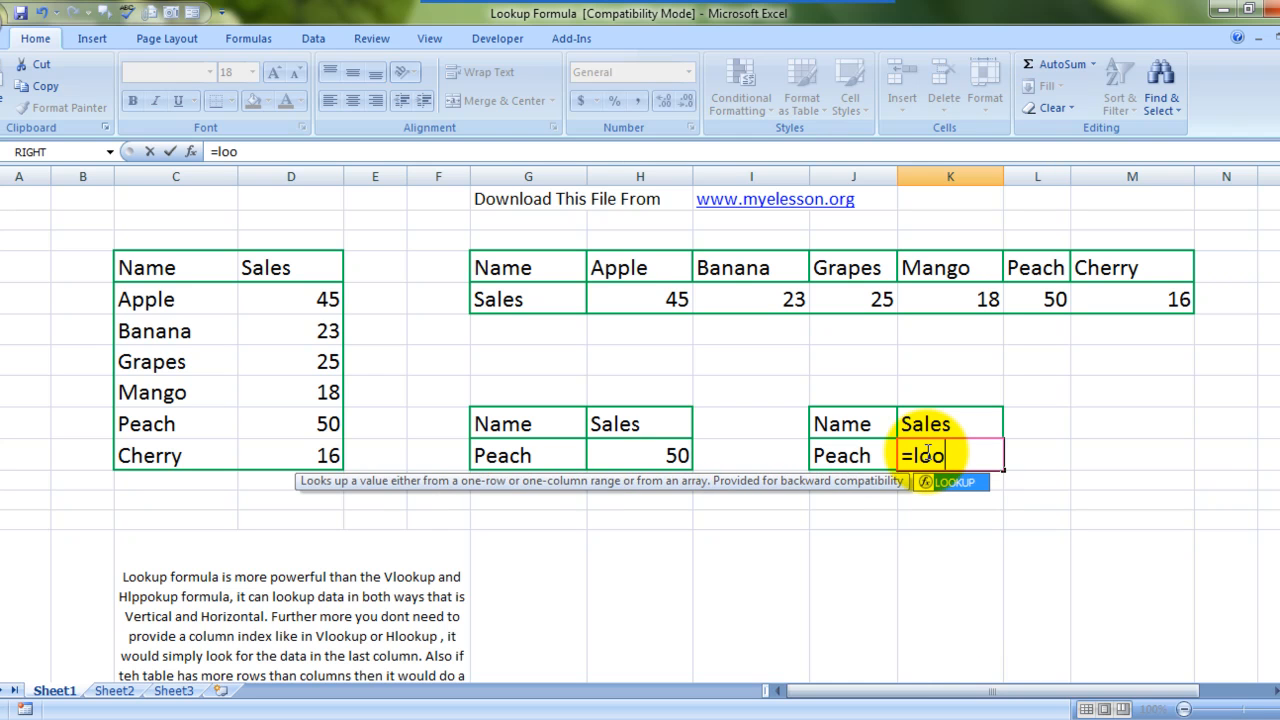
pyautogui.press('Tab')
pyautogui.press('Left')
pyautogui.press('Left')
pyautogui.press('Left')
pyautogui.press('Right')
pyautogui.press('Right')
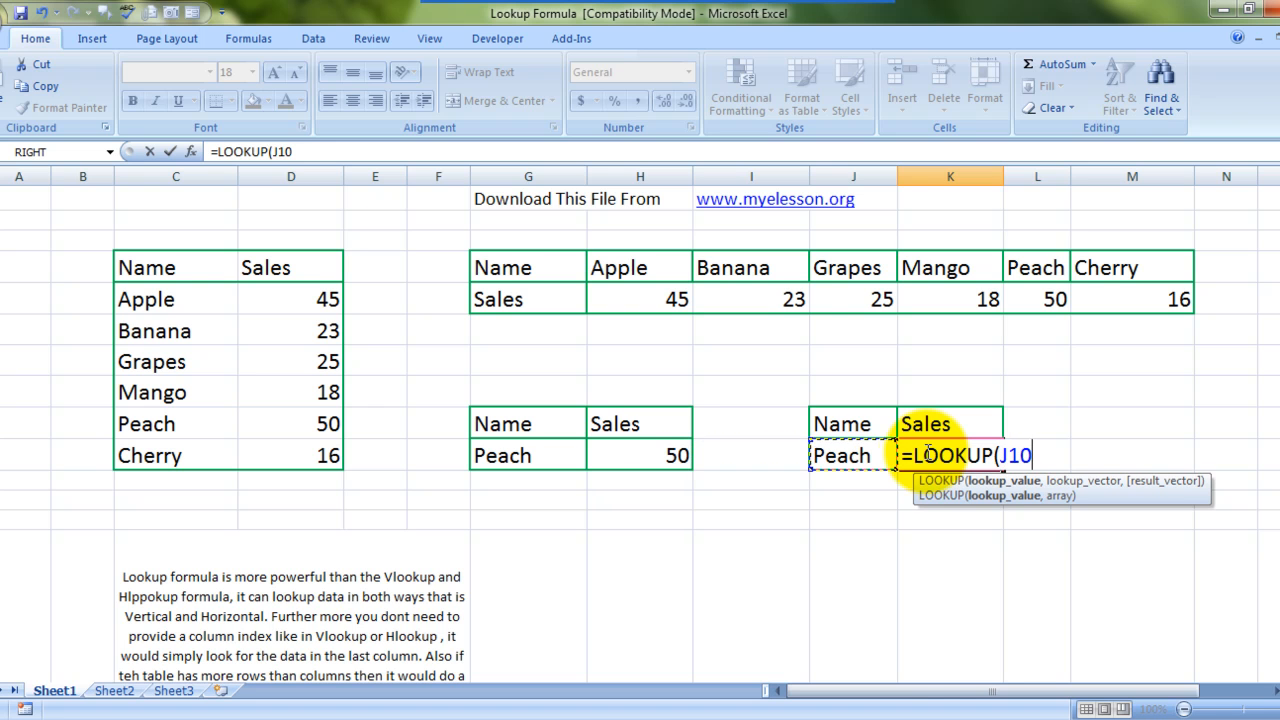
# Complete the K10 formula with the horizontal table's range H4:M5 as the lookup array
pyautogui.write(',')
pyautogui.press('Left')
pyautogui.press('Up')
pyautogui.press('Up')
pyautogui.press('Up')
pyautogui.press('Up')
pyautogui.press('Up')
pyautogui.press('Up')
pyautogui.press('Left')
pyautogui.press('Left')
pyautogui.press('Left')
pyautogui.press('Right')
pyautogui.press('Left')
pyautogui.press('Right')
pyautogui.hotkey('shift', 'Down')
pyautogui.hotkey('shift', 'Right')
pyautogui.hotkey('shift', 'Right')
pyautogui.hotkey('shift', 'Right')
pyautogui.hotkey('shift', 'Right')
pyautogui.hotkey('shift', 'Right')
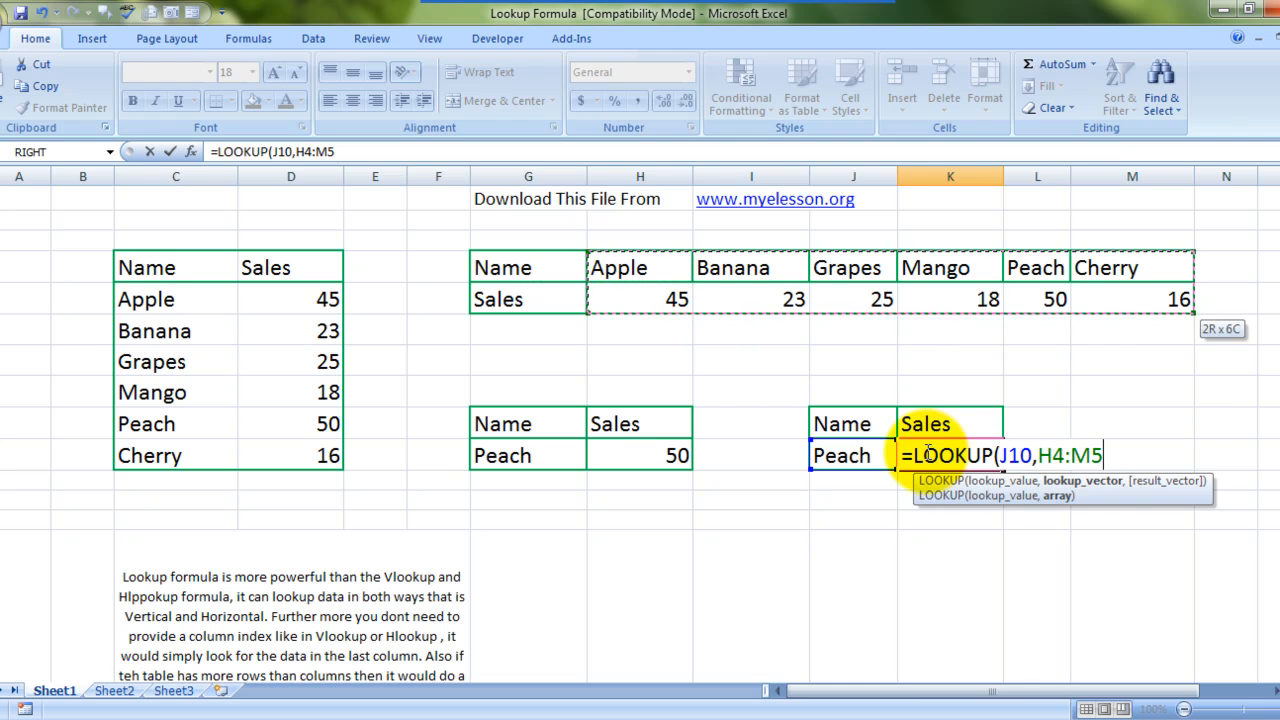
pyautogui.press('Return')
pyautogui.click(926, 452)
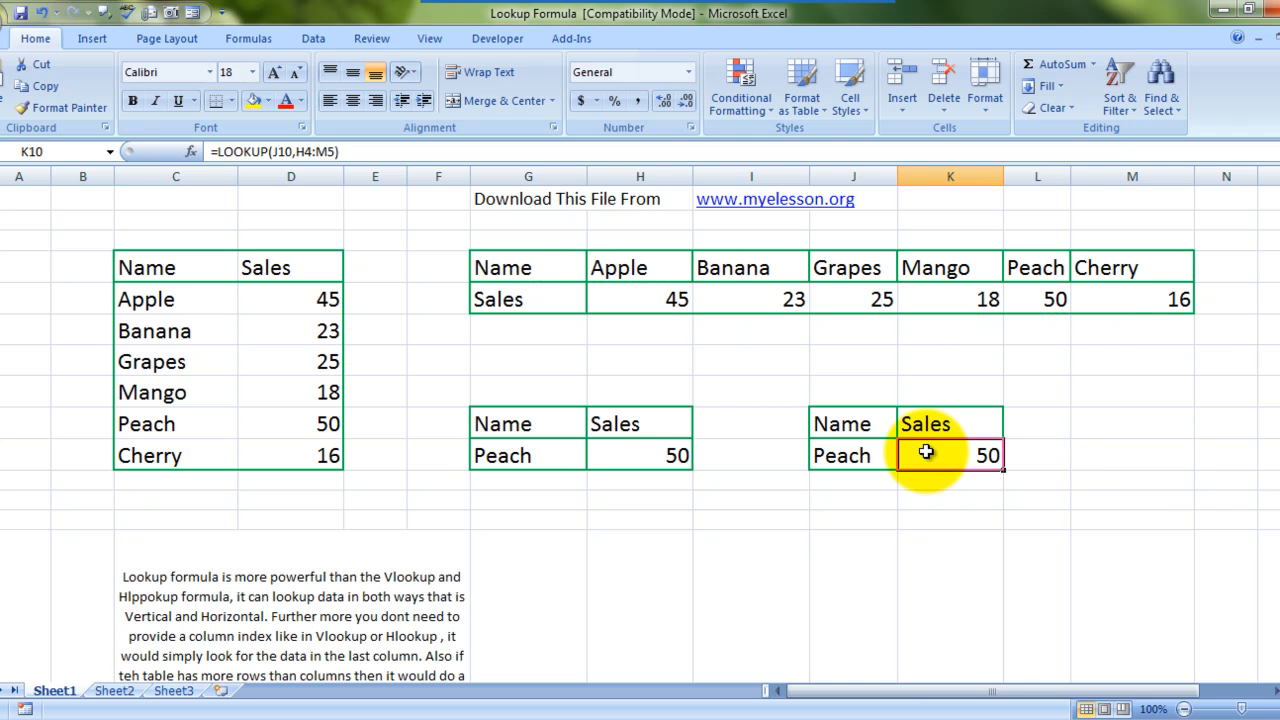
# Change the lookup name in G10 to Apple to test both lookup formulas
pyautogui.press('Left')
pyautogui.press('Left')
pyautogui.press('Left')
pyautogui.press('Left')
pyautogui.press('Right')
pyautogui.press('Right')
pyautogui.press('Right')
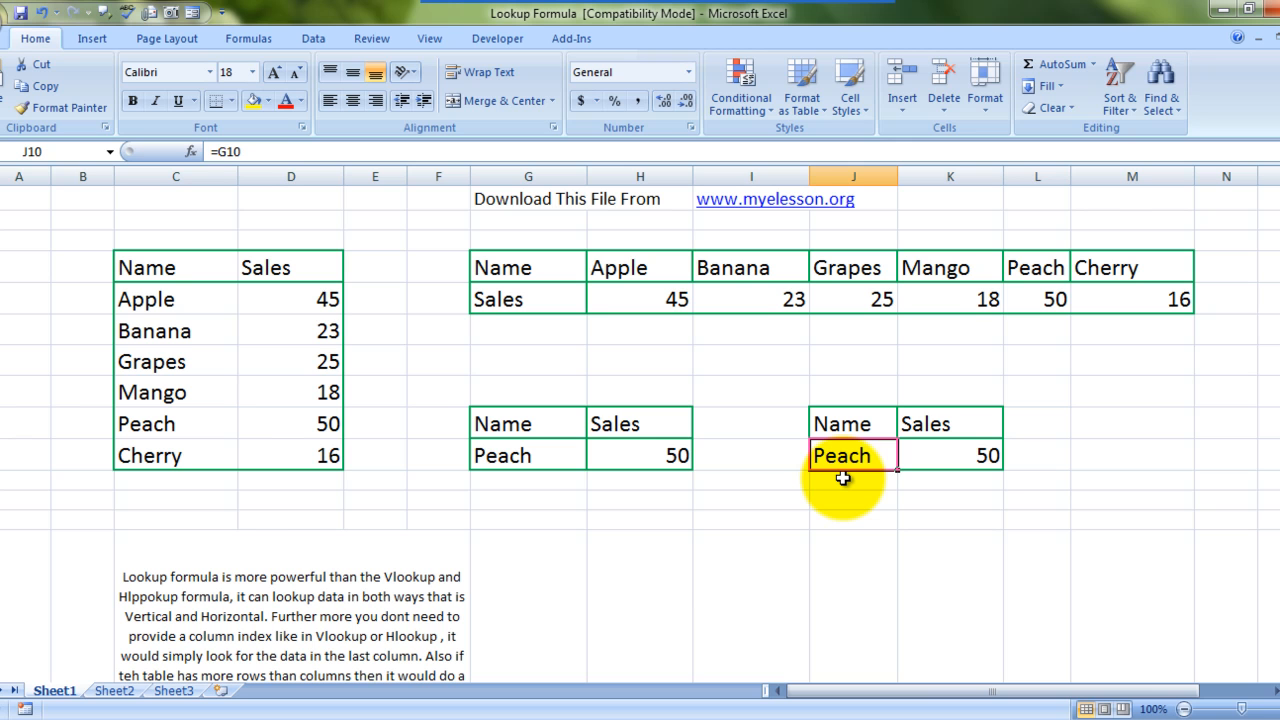
pyautogui.press('Left')
pyautogui.press('Left')
pyautogui.press('Left')
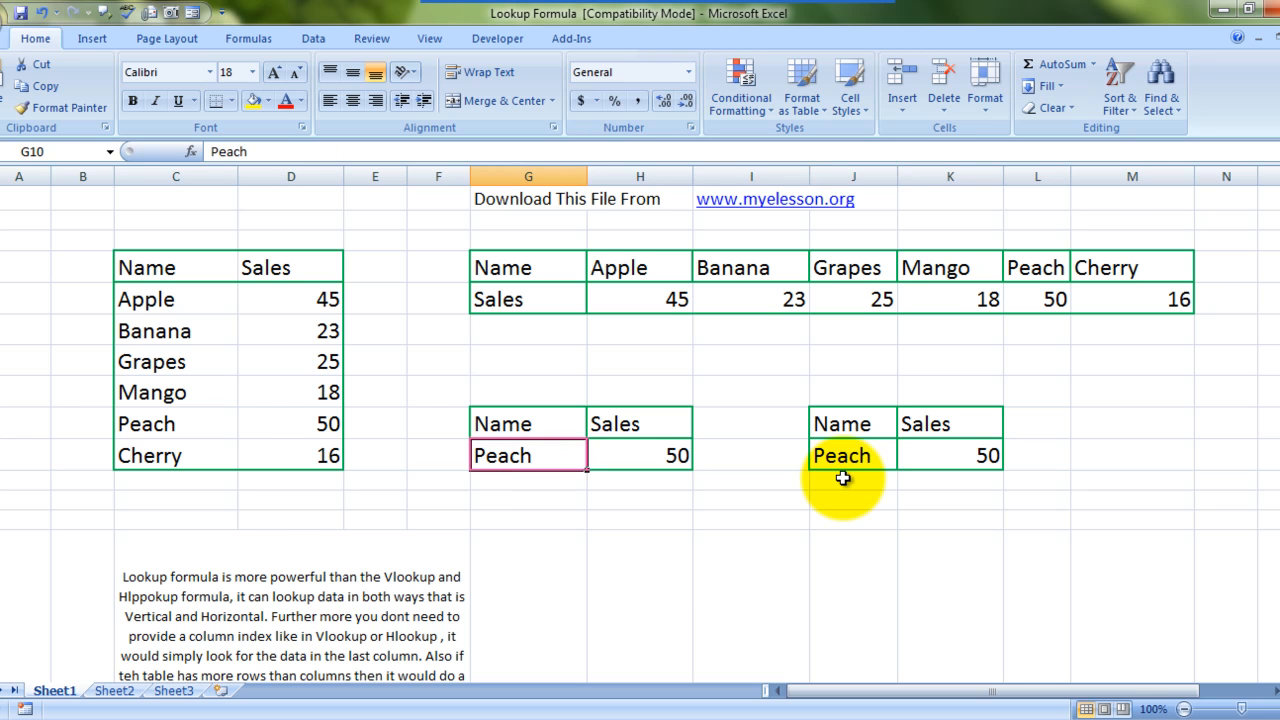
pyautogui.write('Apple')
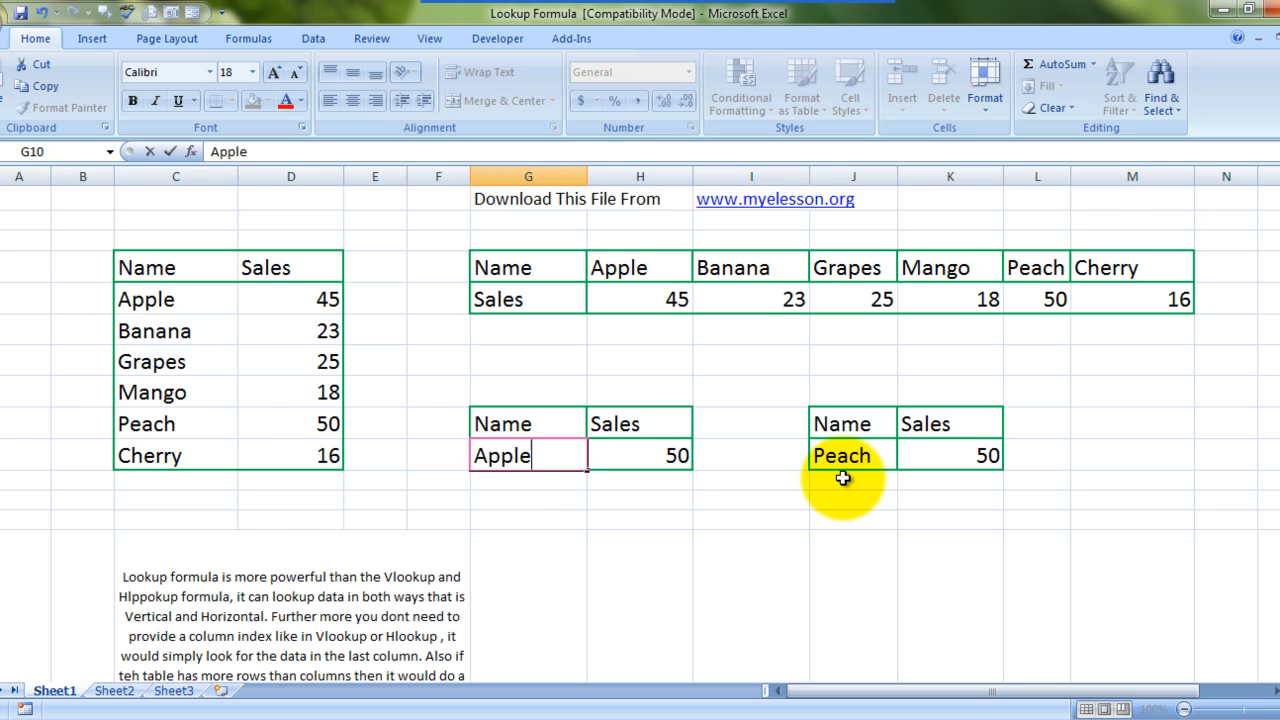
pyautogui.press('Return')
pyautogui.press('Up')
pyautogui.press('Right')
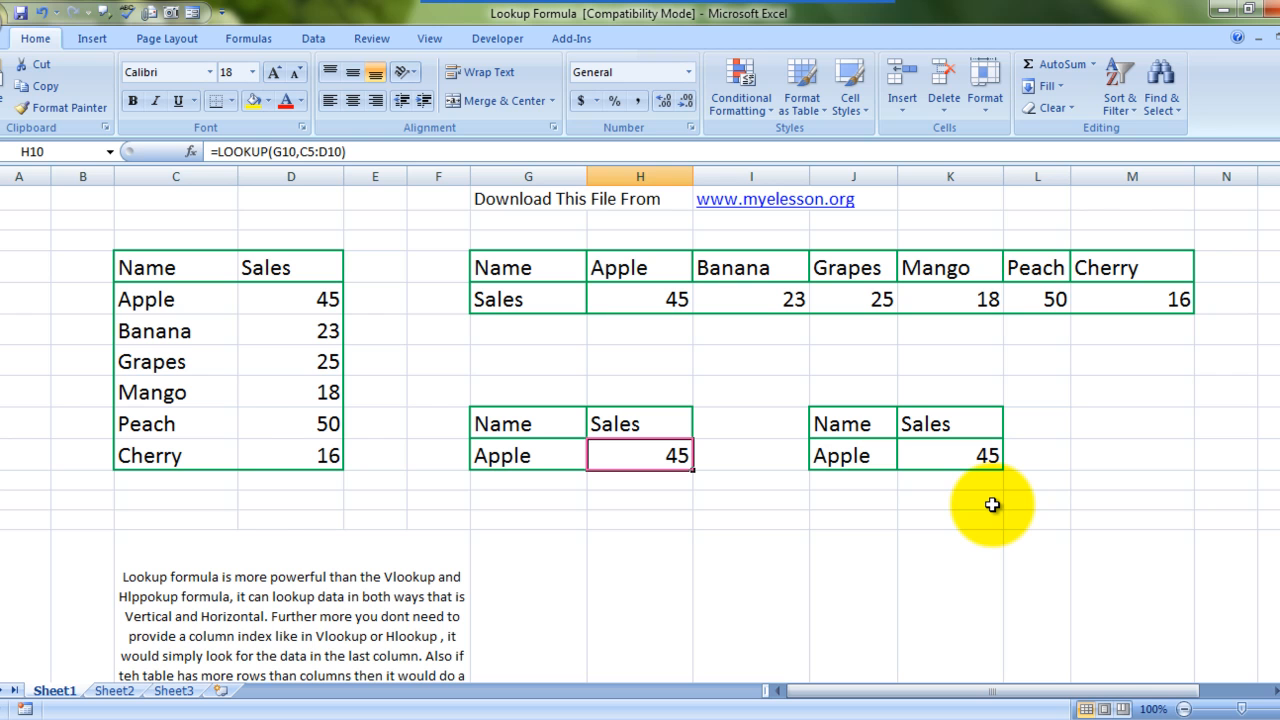
# Examine the explanatory note about the Lookup formula below the vertical table, then return to the table's Name column
pyautogui.click(466, 586)
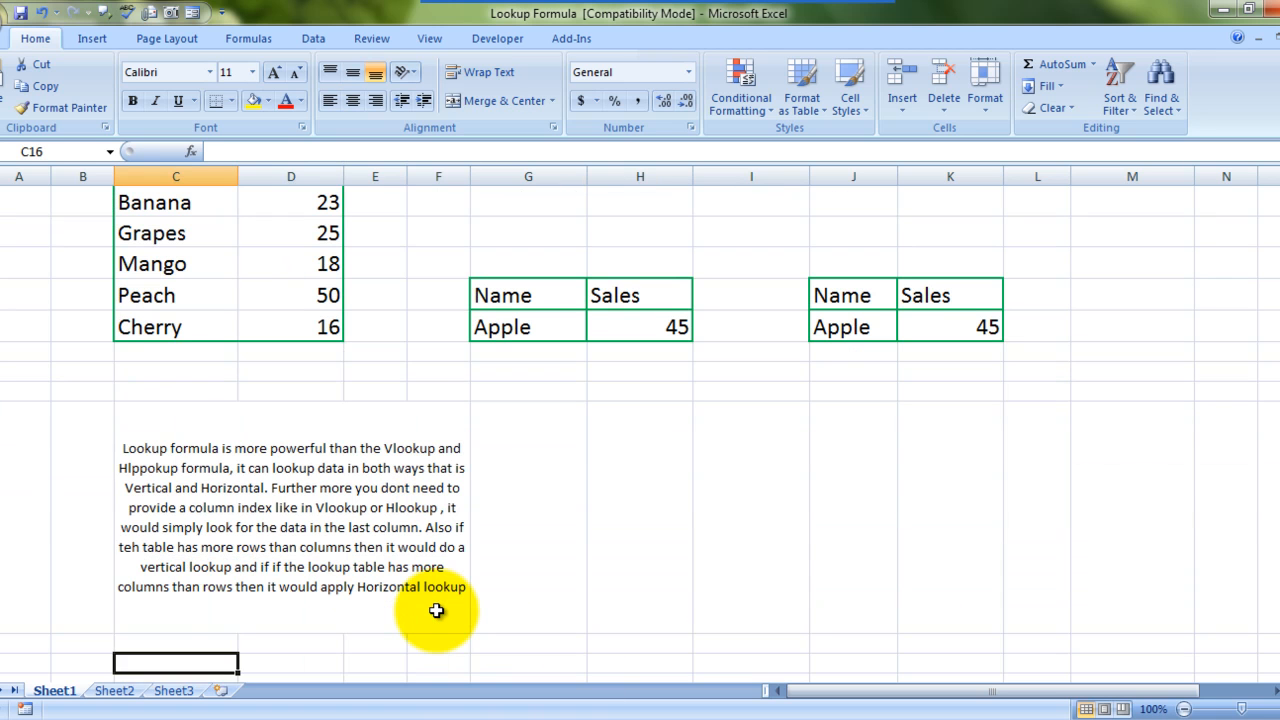
pyautogui.press('Up')
pyautogui.press('Up')
pyautogui.press('Up')
pyautogui.press('Up')
pyautogui.press('Up')
pyautogui.press('Up')
pyautogui.press('Up')
pyautogui.press('Up')
pyautogui.press('Up')
pyautogui.press('Up')
pyautogui.press('Up')
pyautogui.press('Up')
pyautogui.press('Up')
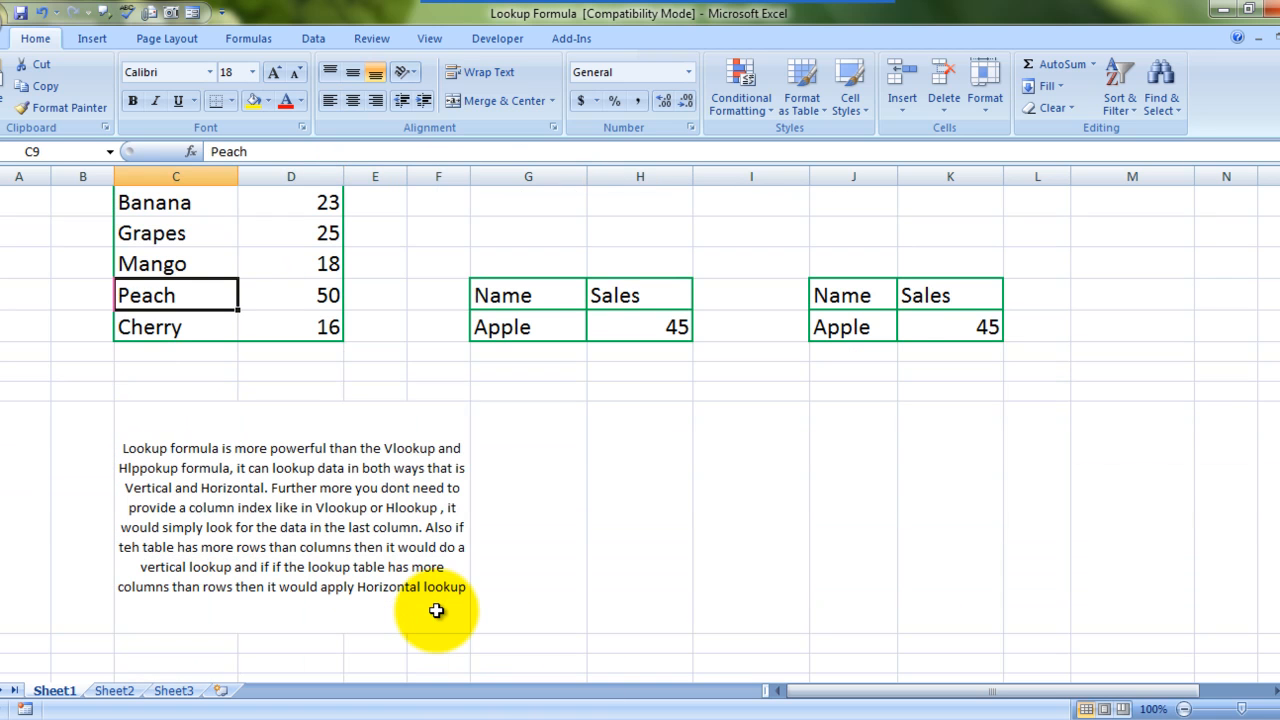